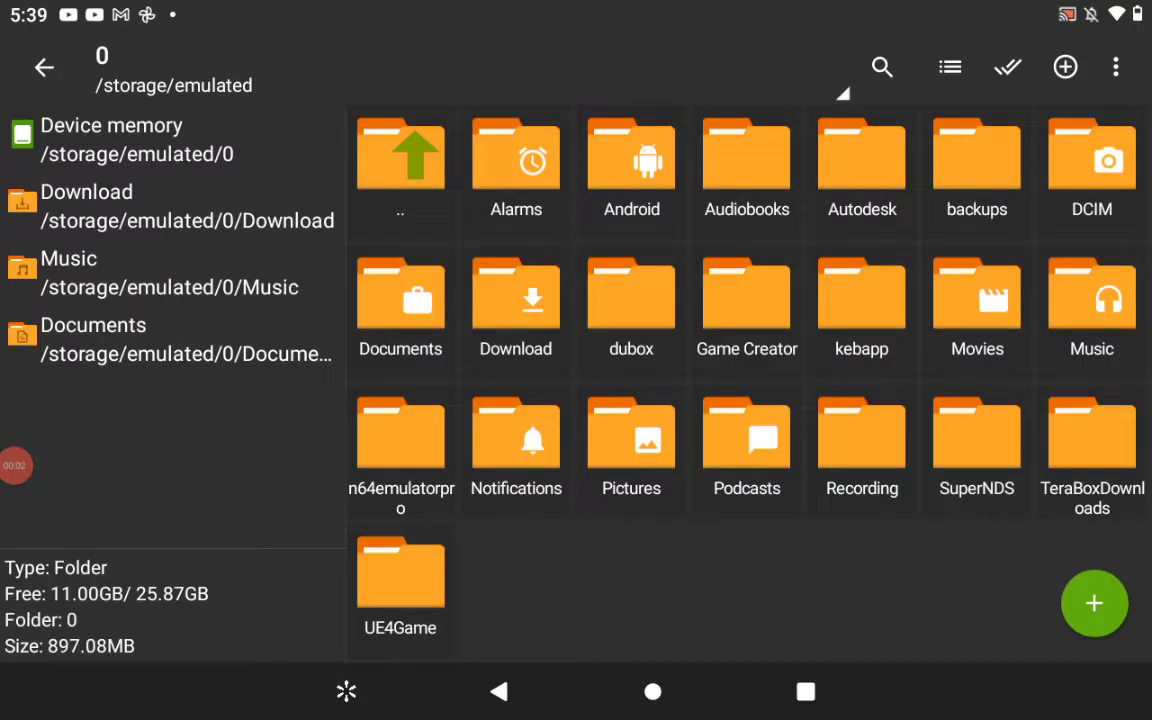
Browse from Download into SonicWorldV3.zip's Sonic World v3 folder
left_click(516, 300)
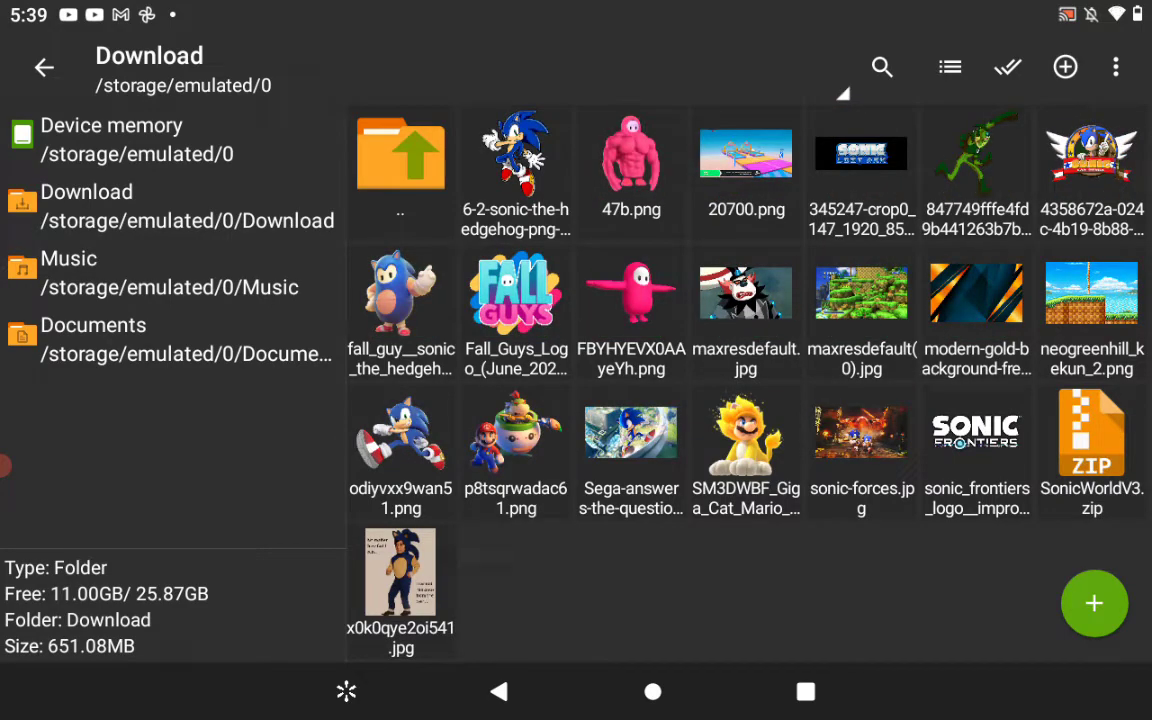
left_click(1091, 445)
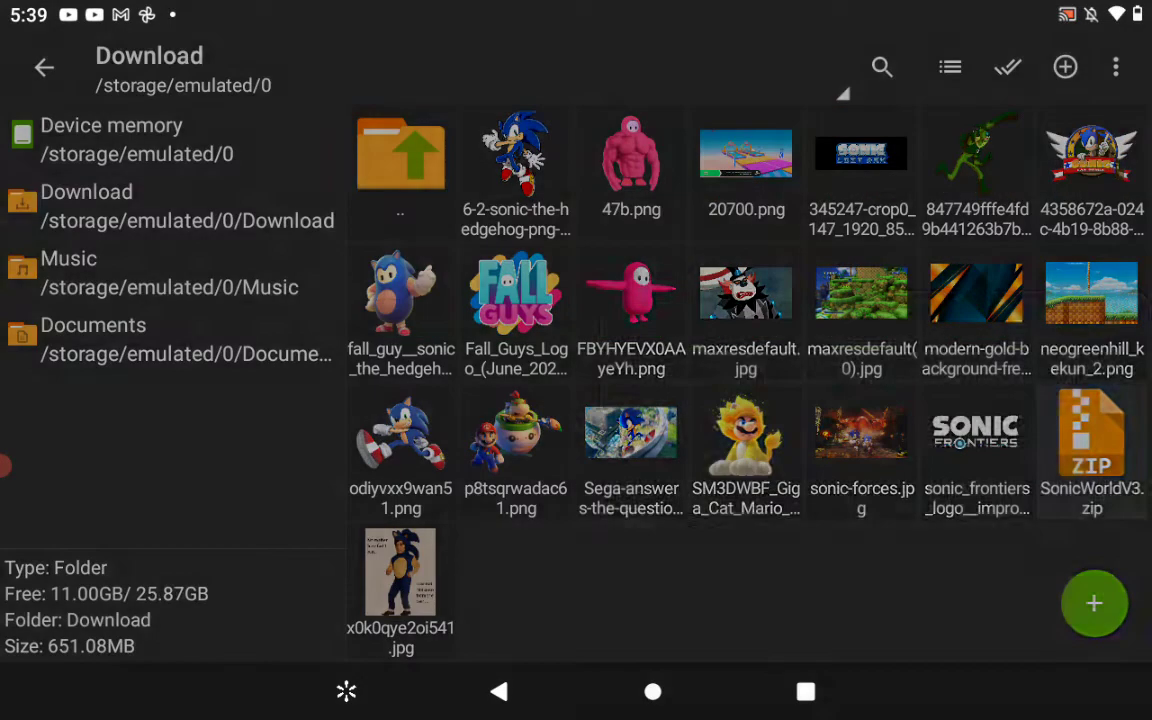
left_click(681, 345)
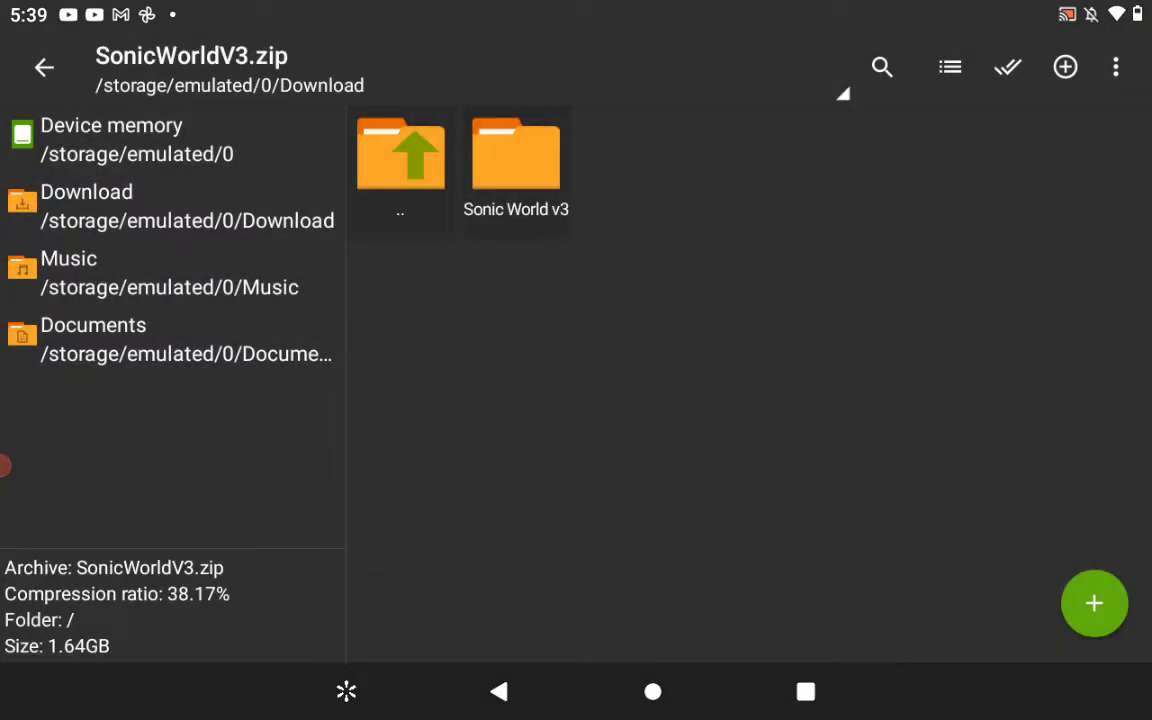
left_click(516, 160)
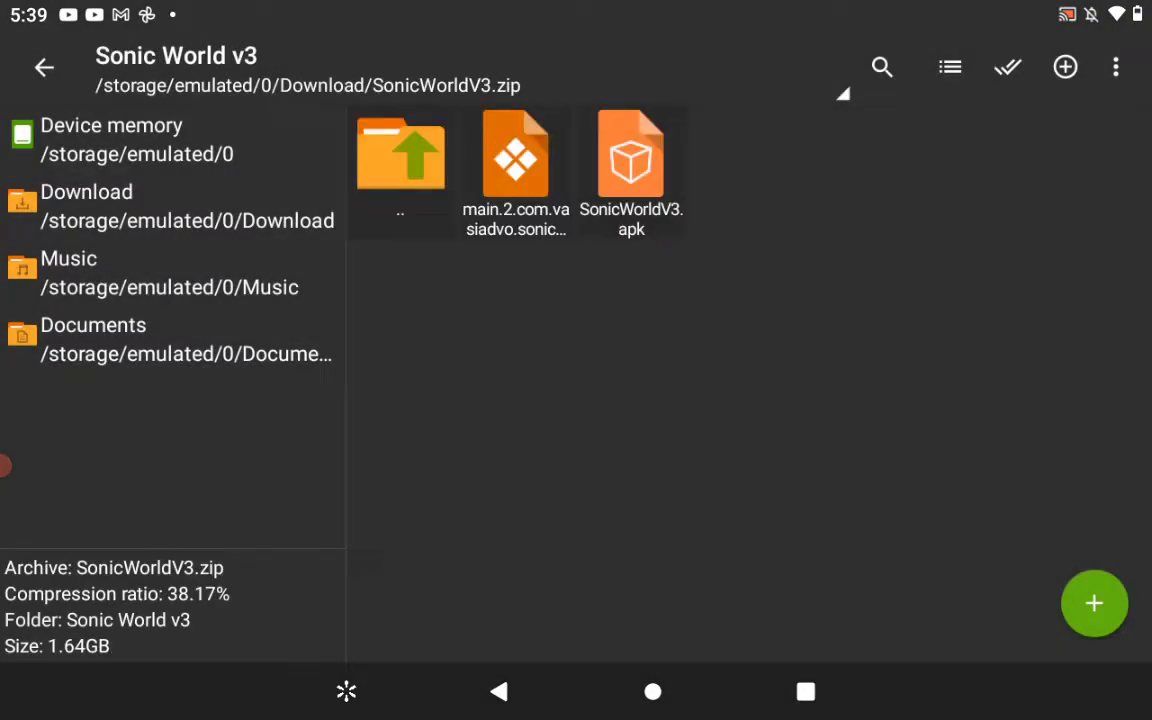
Copy SonicWorldV3.apk out of the archive, then cancel the pending paste
left_click(631, 160)
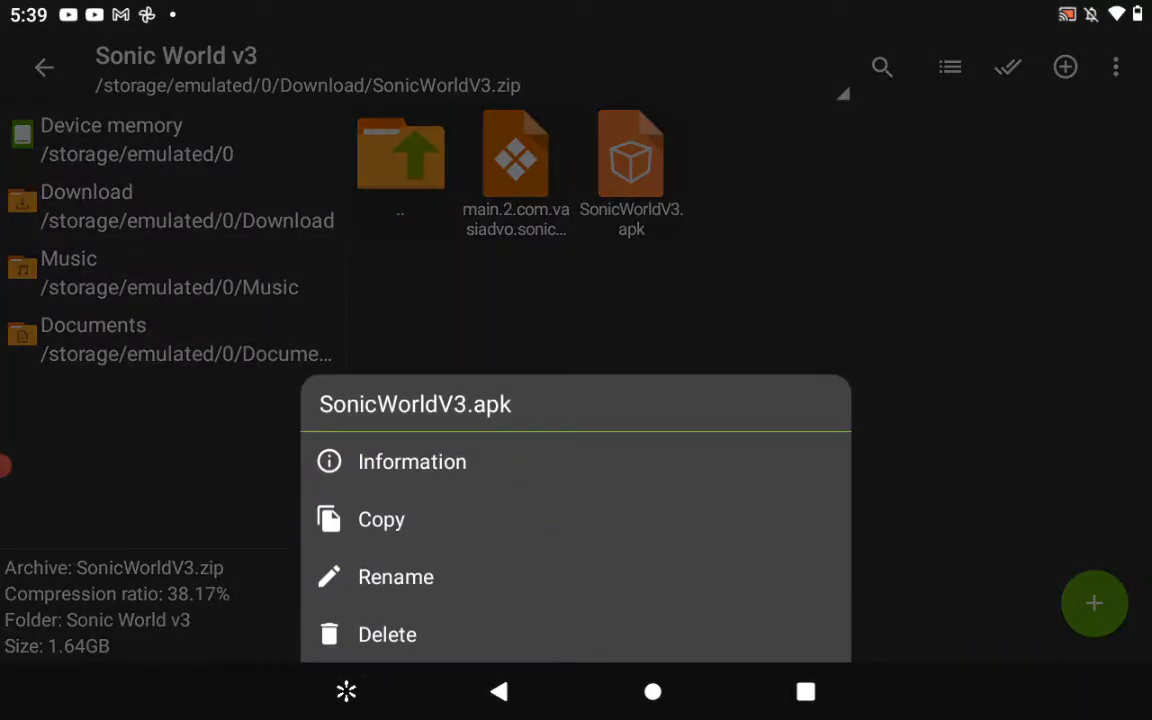
left_click(381, 519)
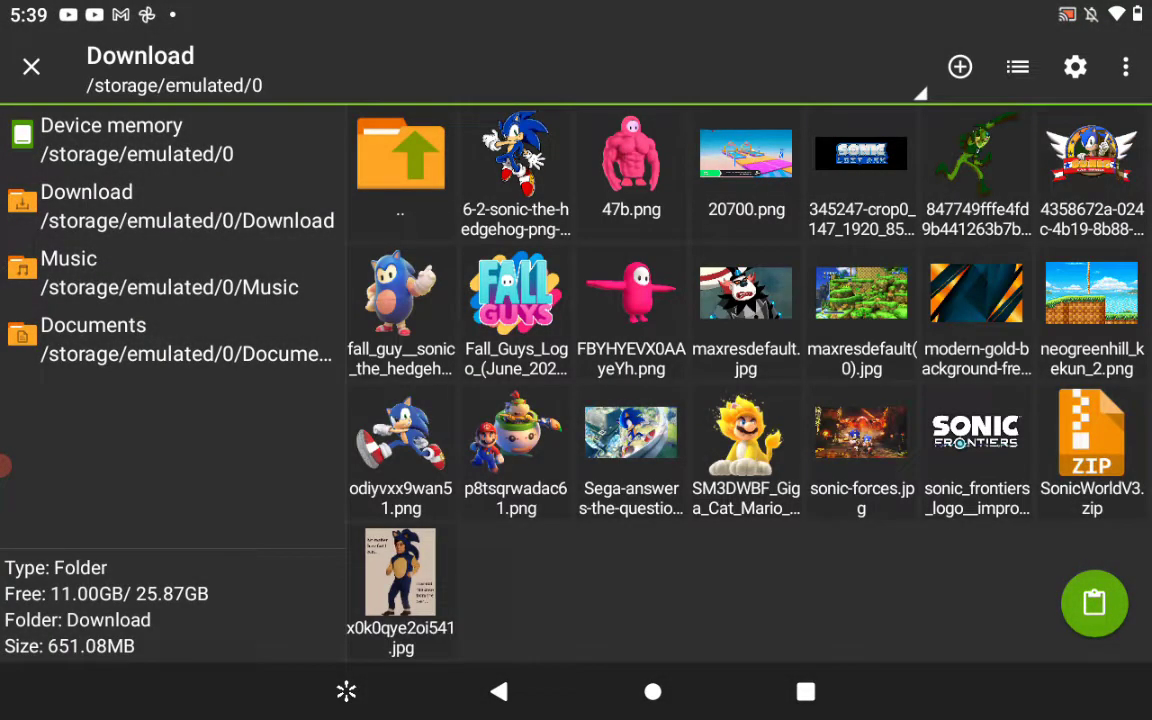
key("Escape")
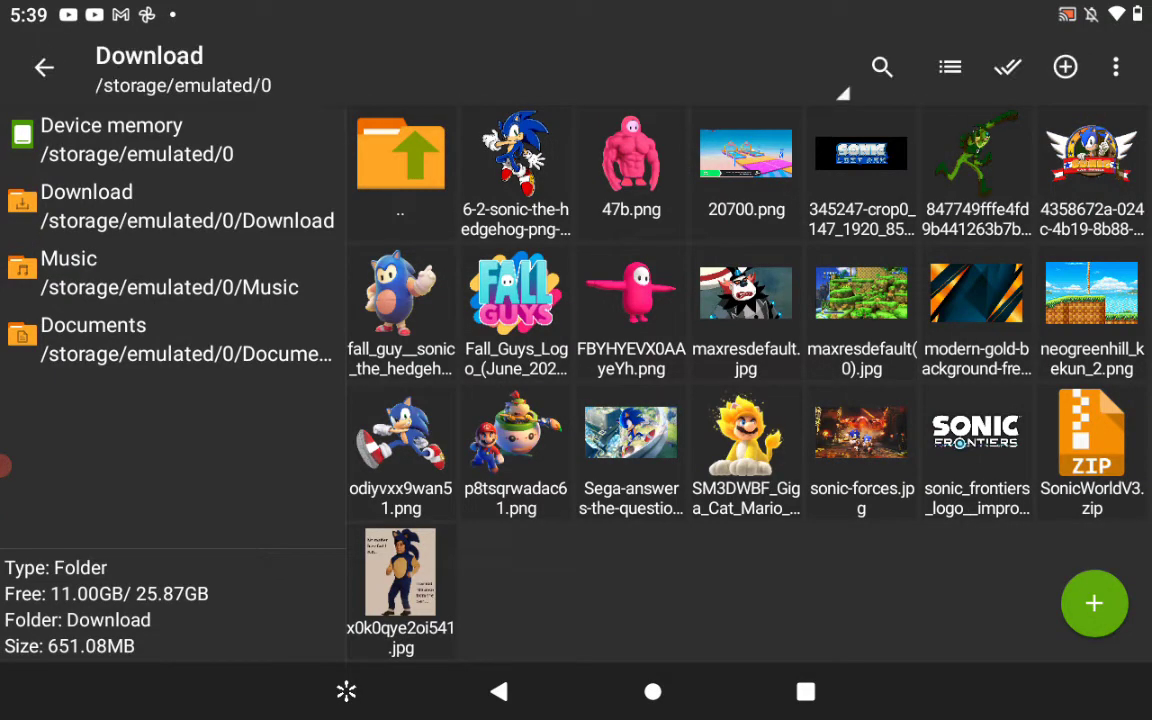
Reopen the archive's Sonic World v3 folder and multi-select the OBB file and SonicWorldV3.apk
left_click(1091, 440)
left_click(690, 368)
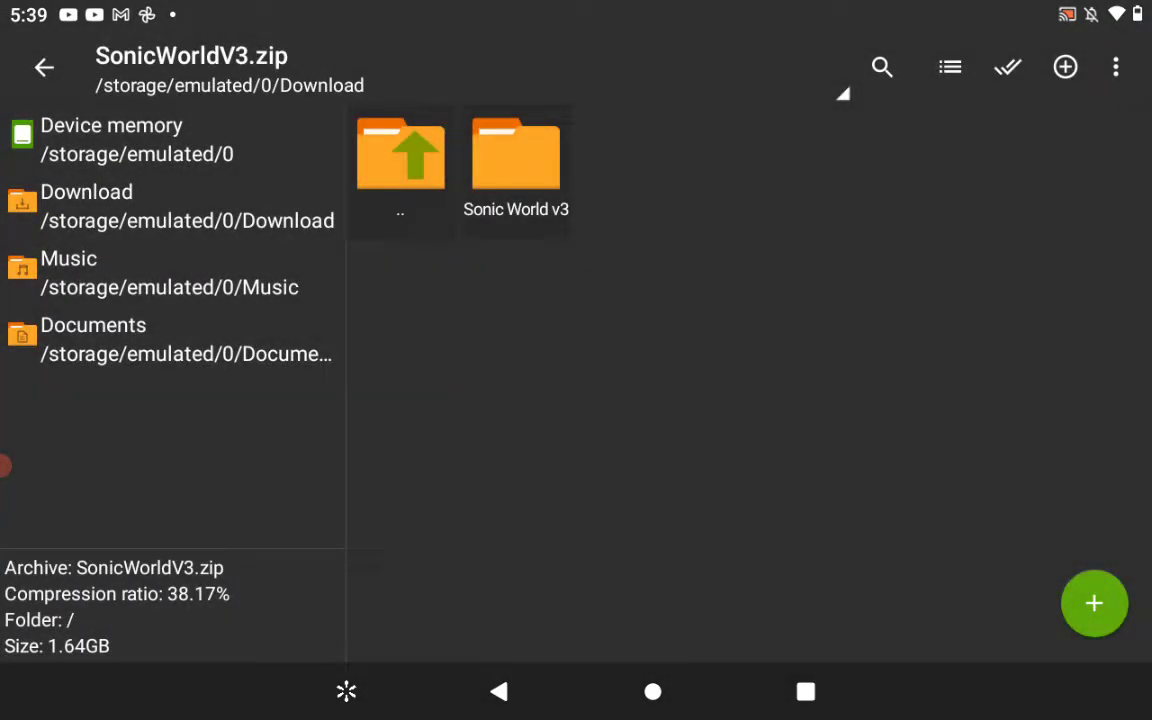
left_click(516, 160)
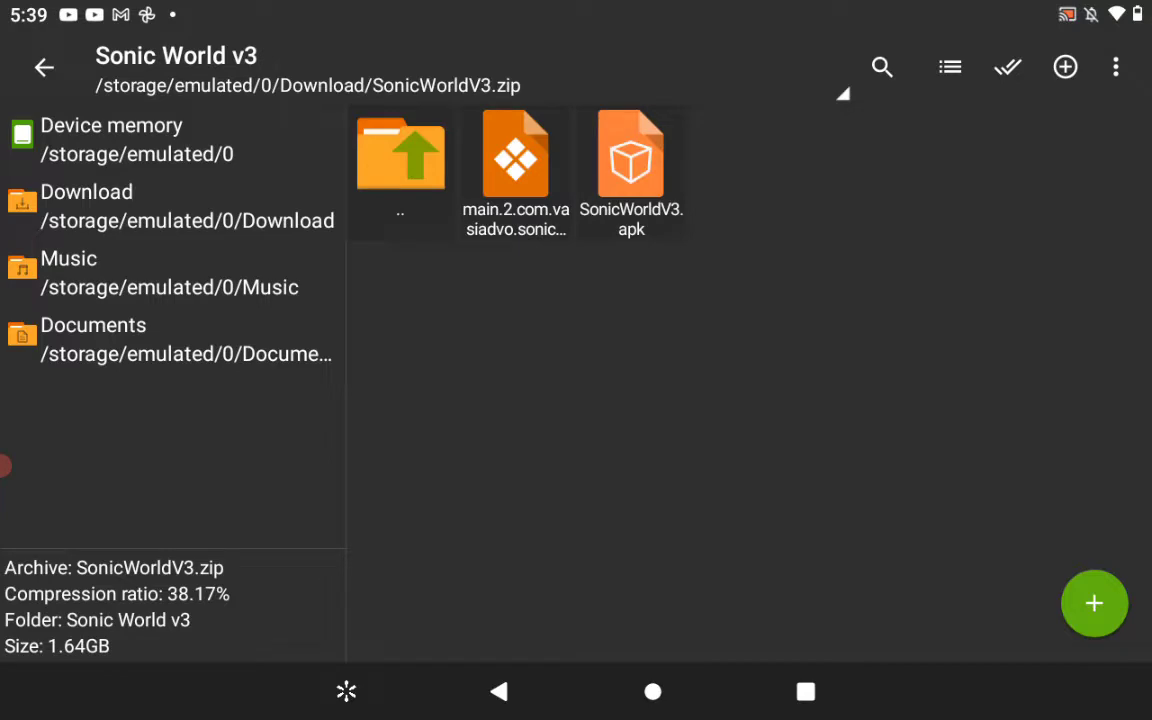
left_click(1008, 67)
left_click(631, 165)
left_click(516, 165)
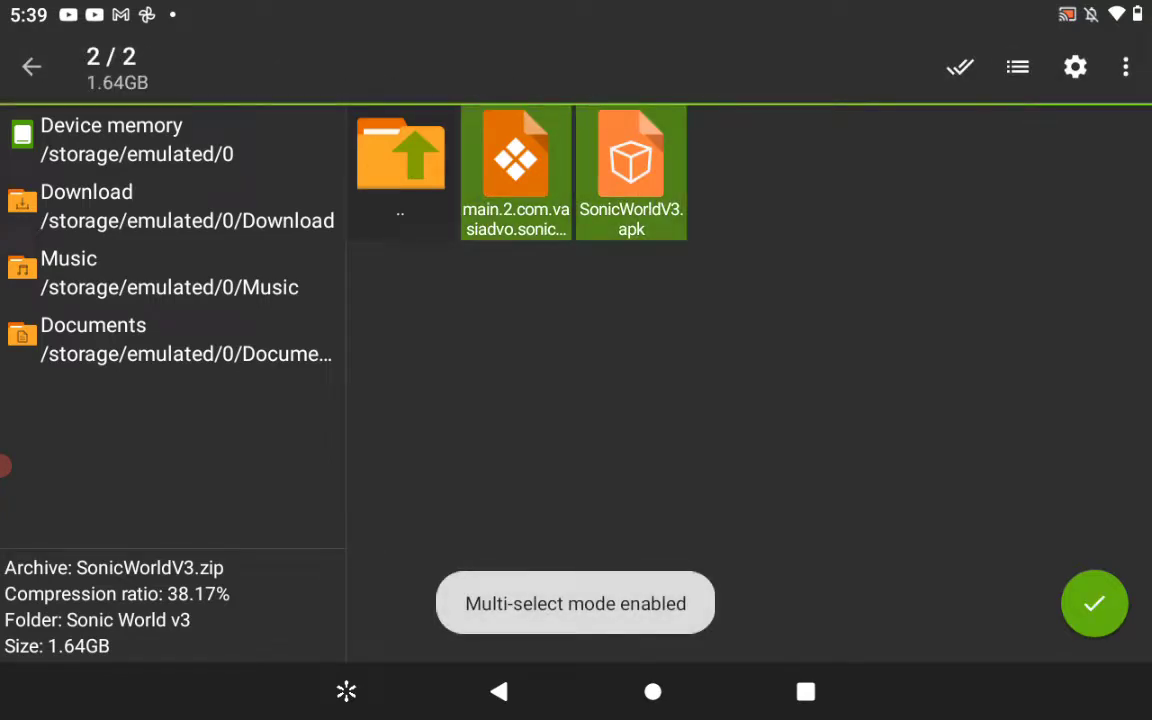
left_click(516, 165)
left_click(1094, 603)
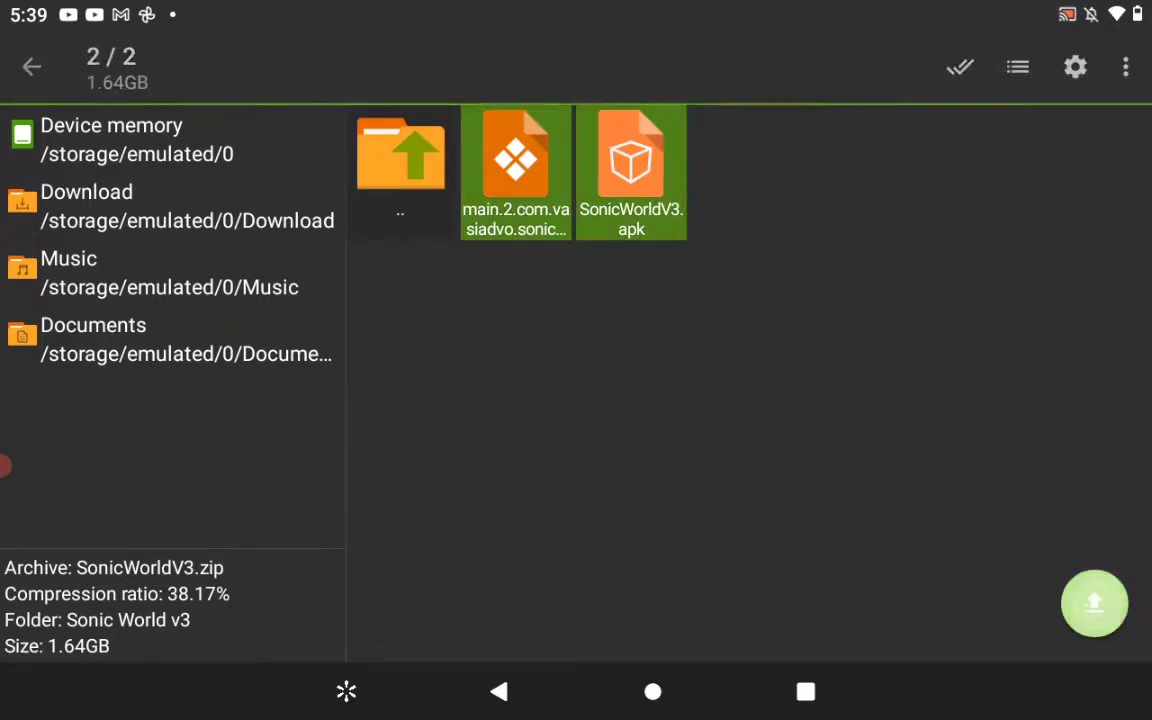
Extract the selected files to a chosen folder, navigating up to device memory
left_click(843, 93)
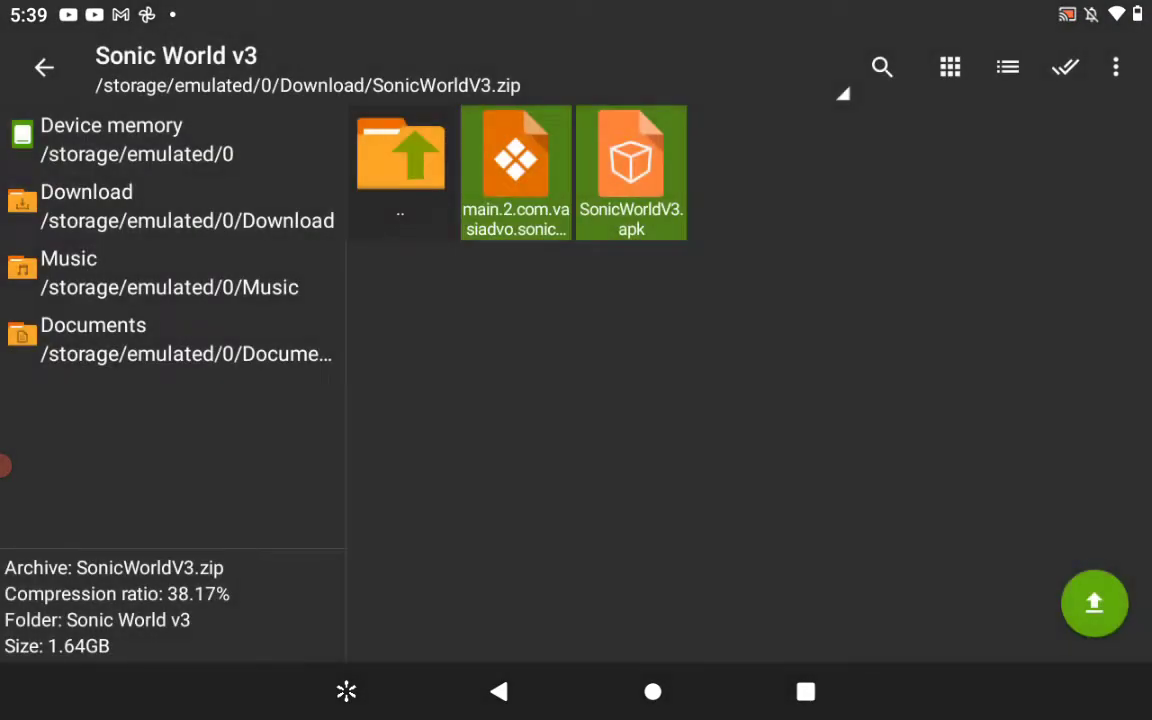
left_click(1094, 603)
left_click(380, 576)
left_click(400, 155)
left_click(400, 155)
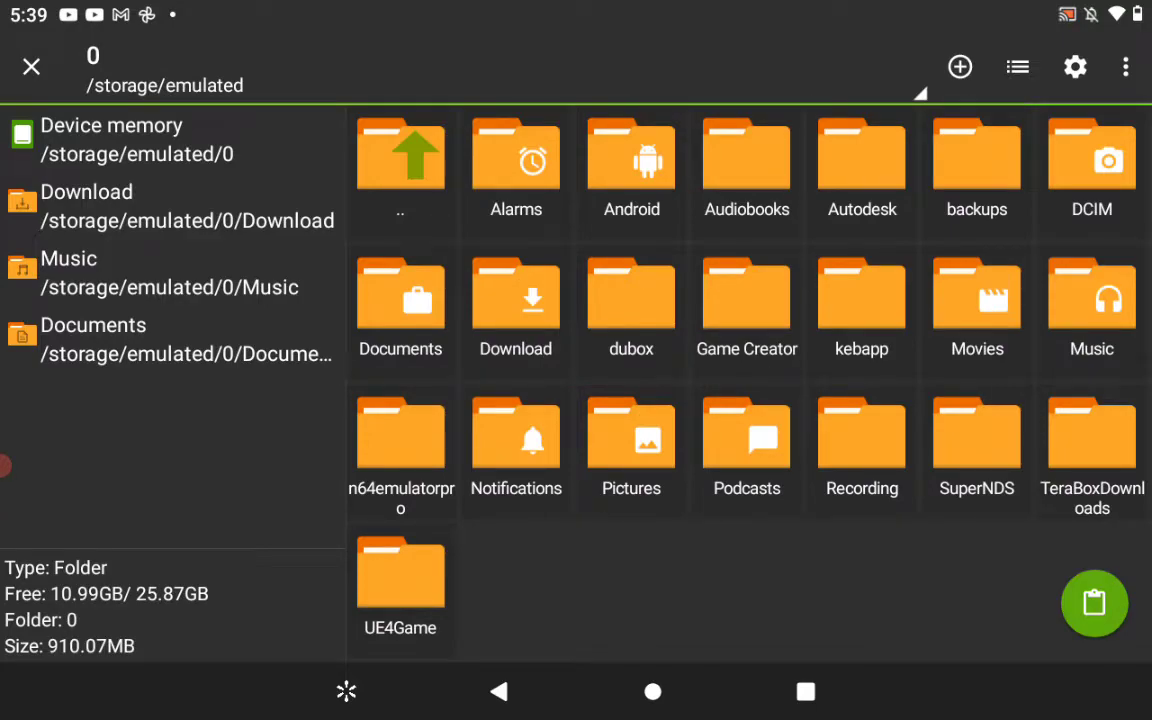
Extract the OBB file and SonicWorldV3.apk into Android/obb, keeping the screen on
left_click(631, 160)
left_click(746, 160)
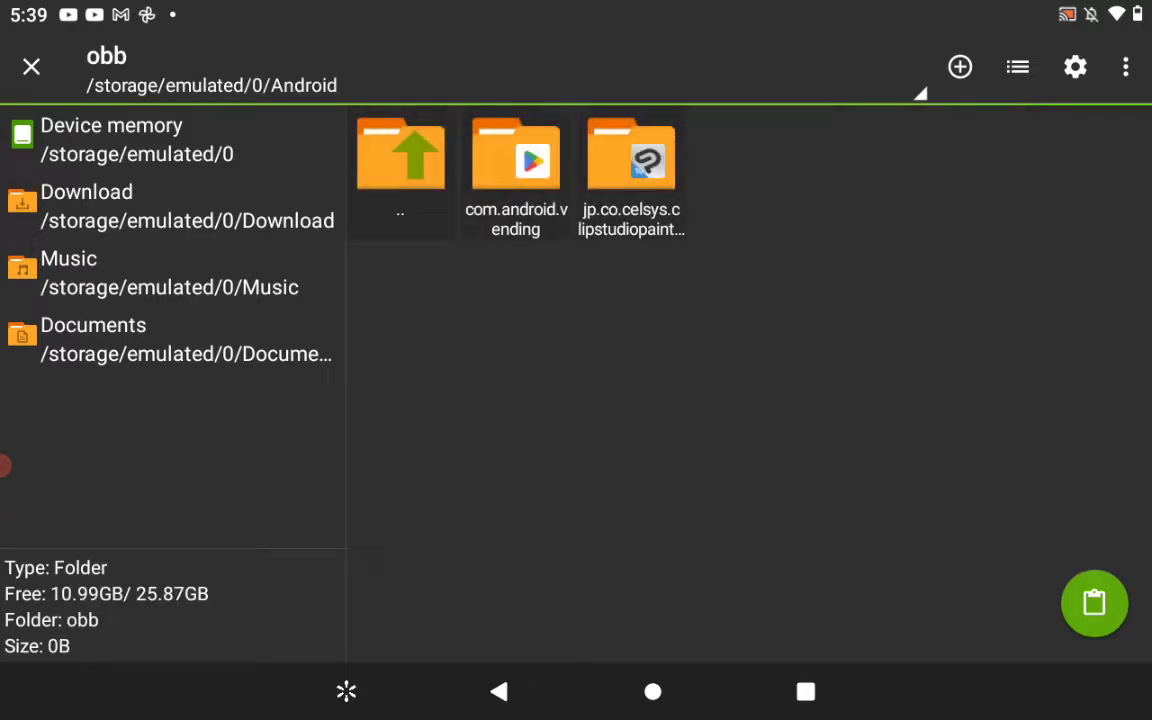
left_click(1094, 603)
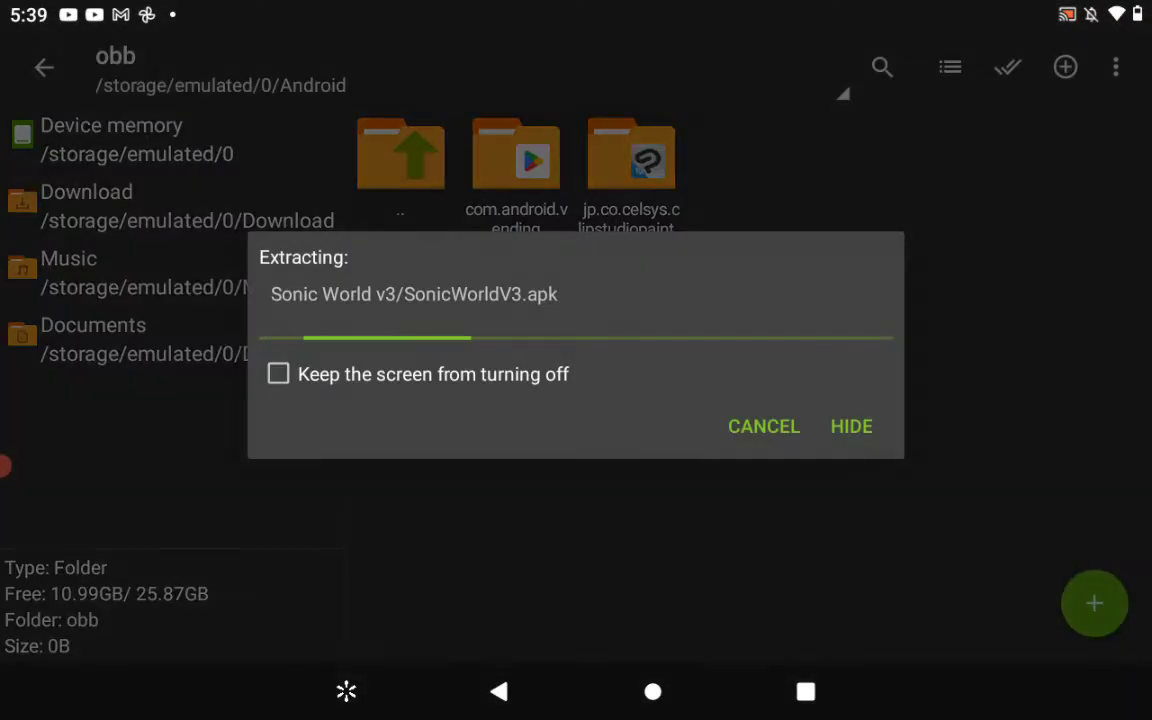
left_click(278, 374)
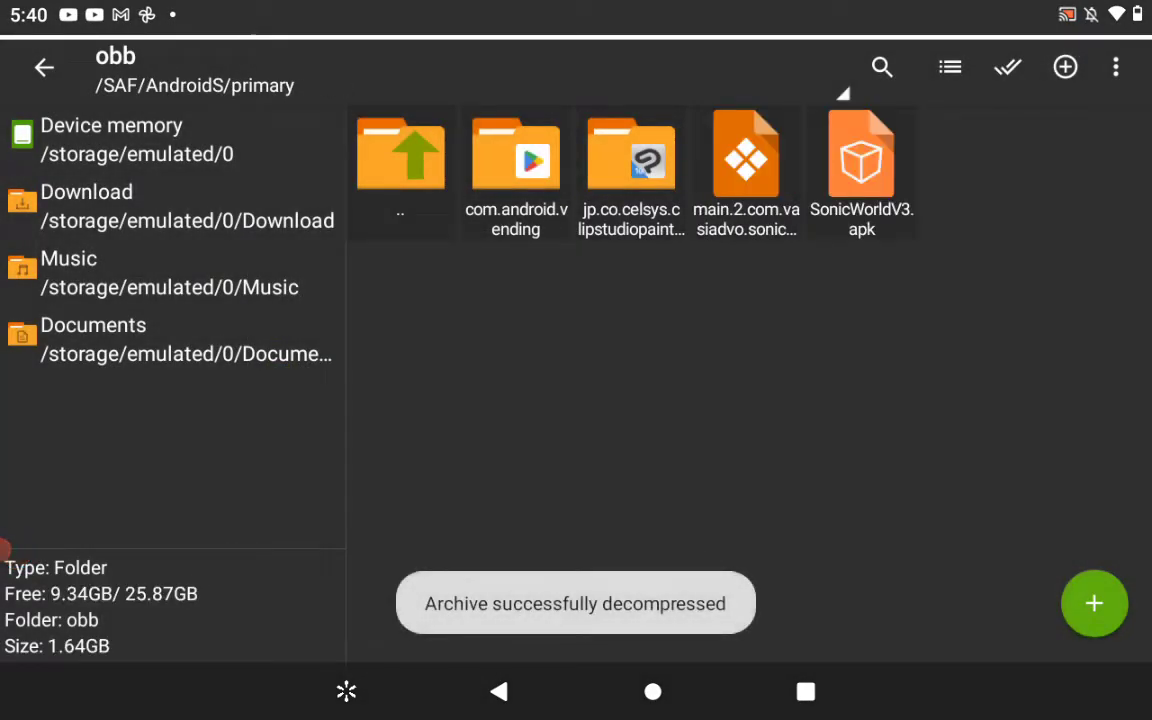
left_click(861, 170)
Install Sonic World v3 from SonicWorldV3.apk and dismiss the App installed dialog
key("Escape")
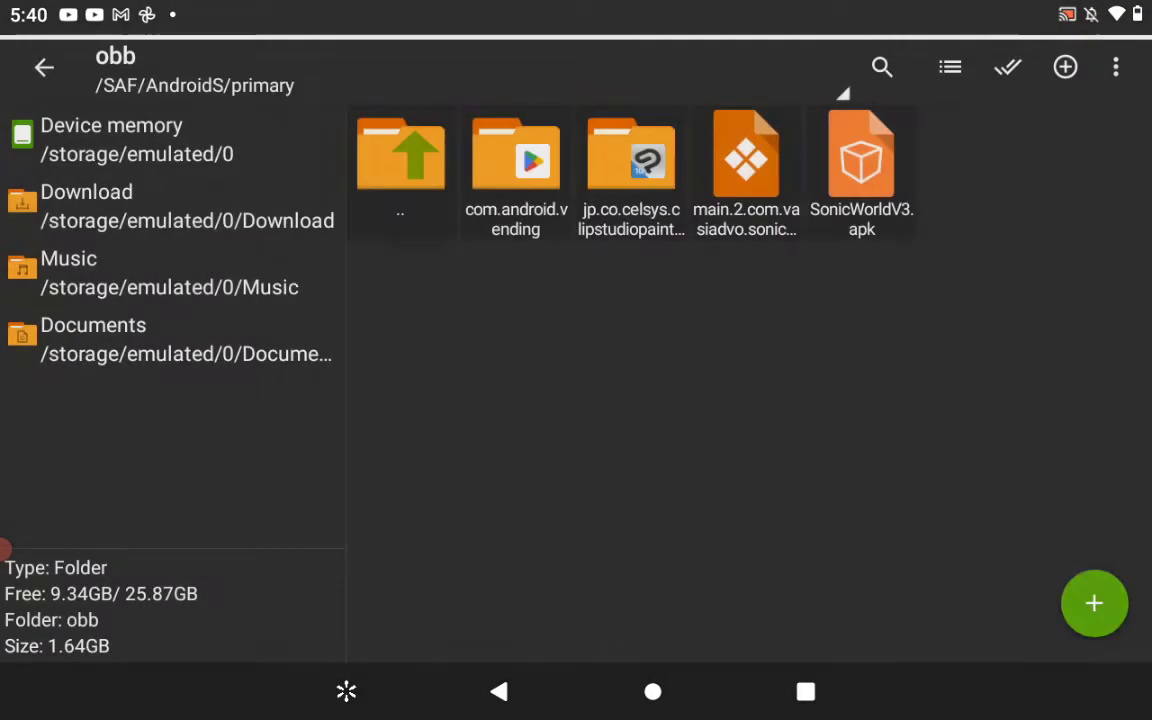
left_click(861, 170)
key("Escape")
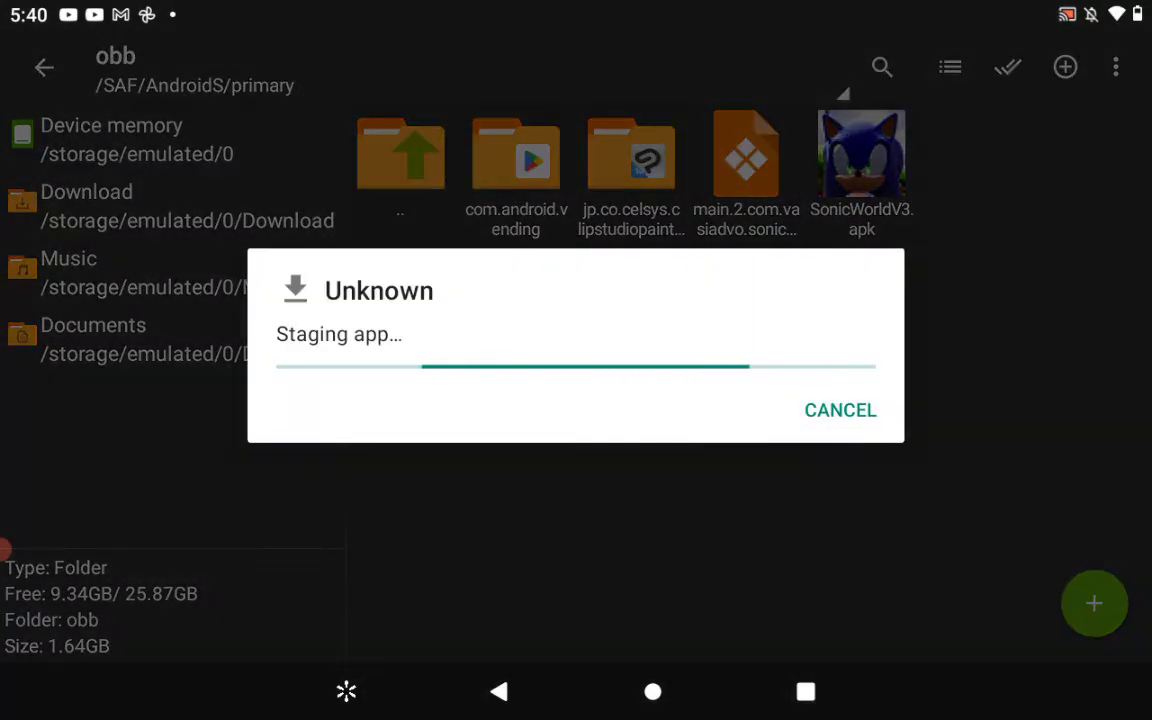
left_click(840, 410)
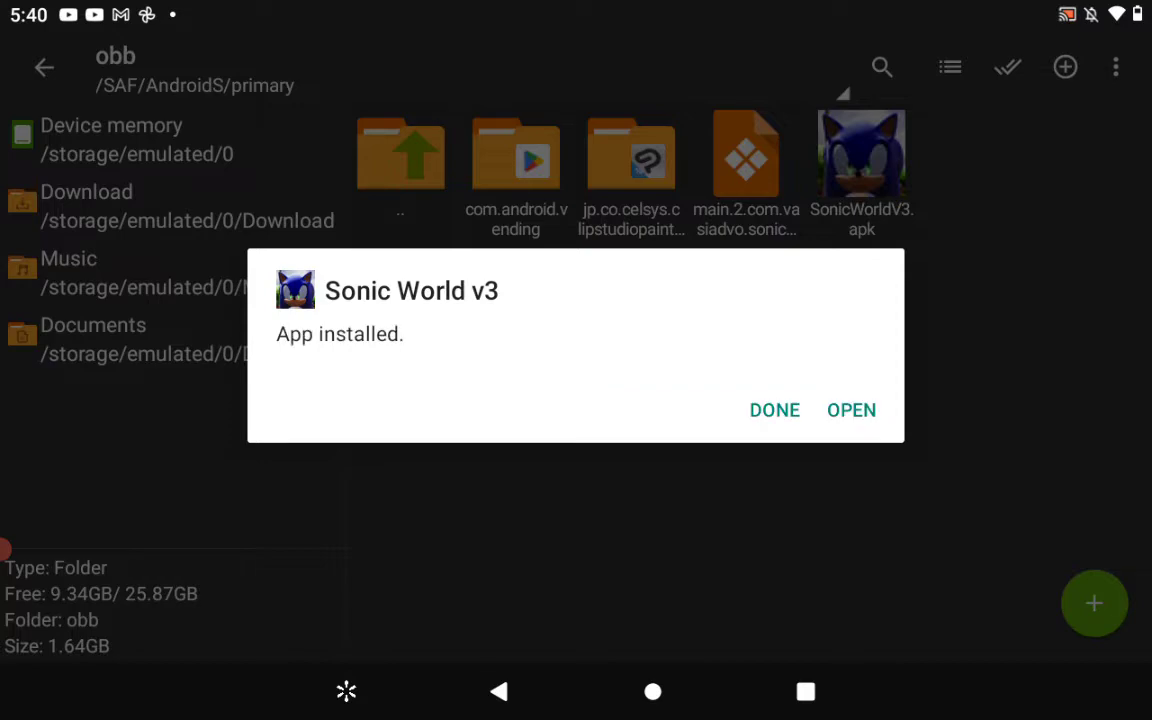
left_click(774, 410)
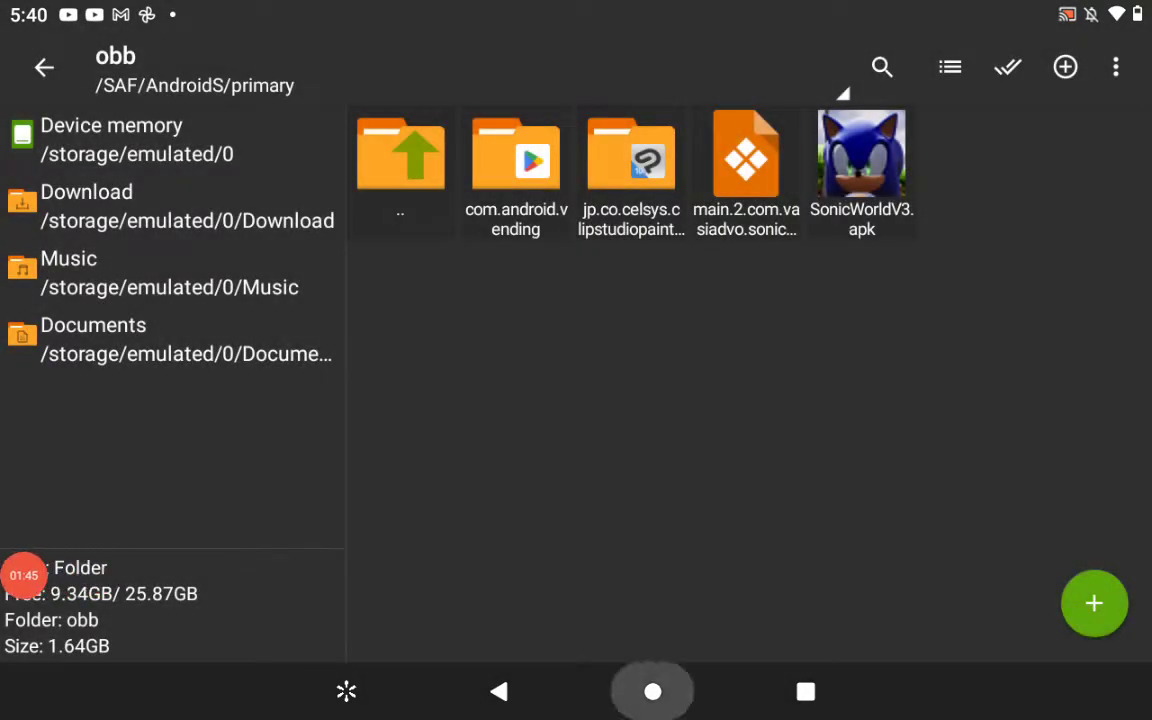
Launch Sonic World v3, allow file access, and exit after the No OBB found error
left_click(652, 691)
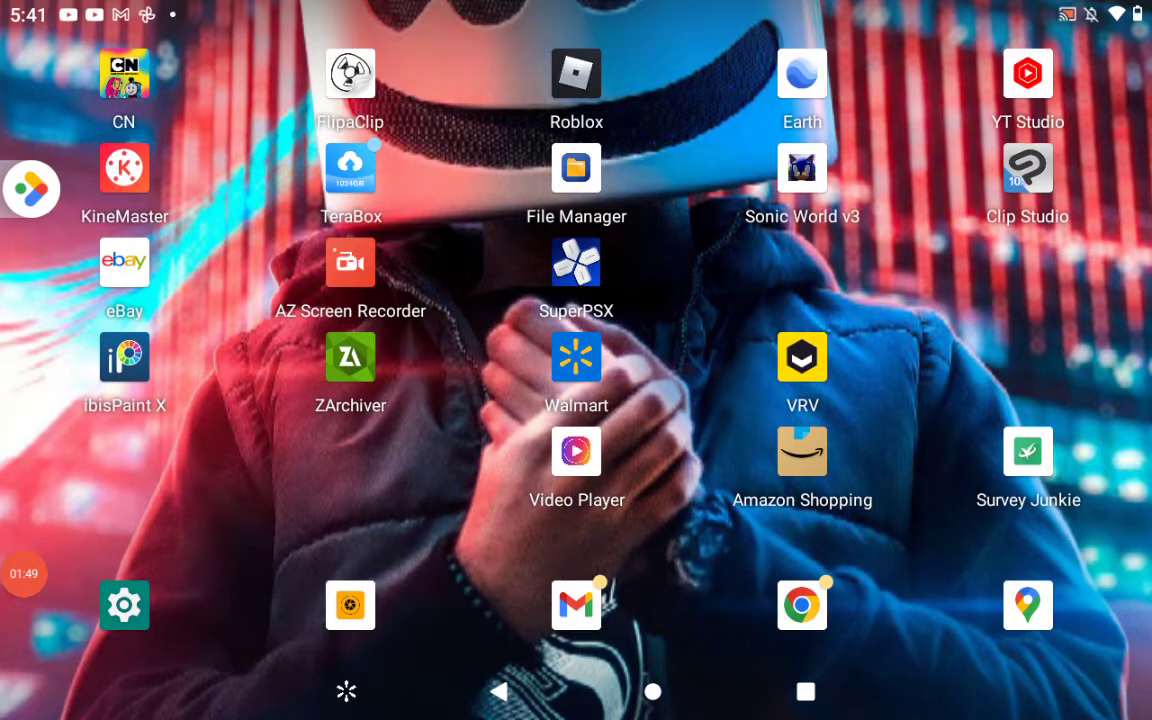
left_click(802, 167)
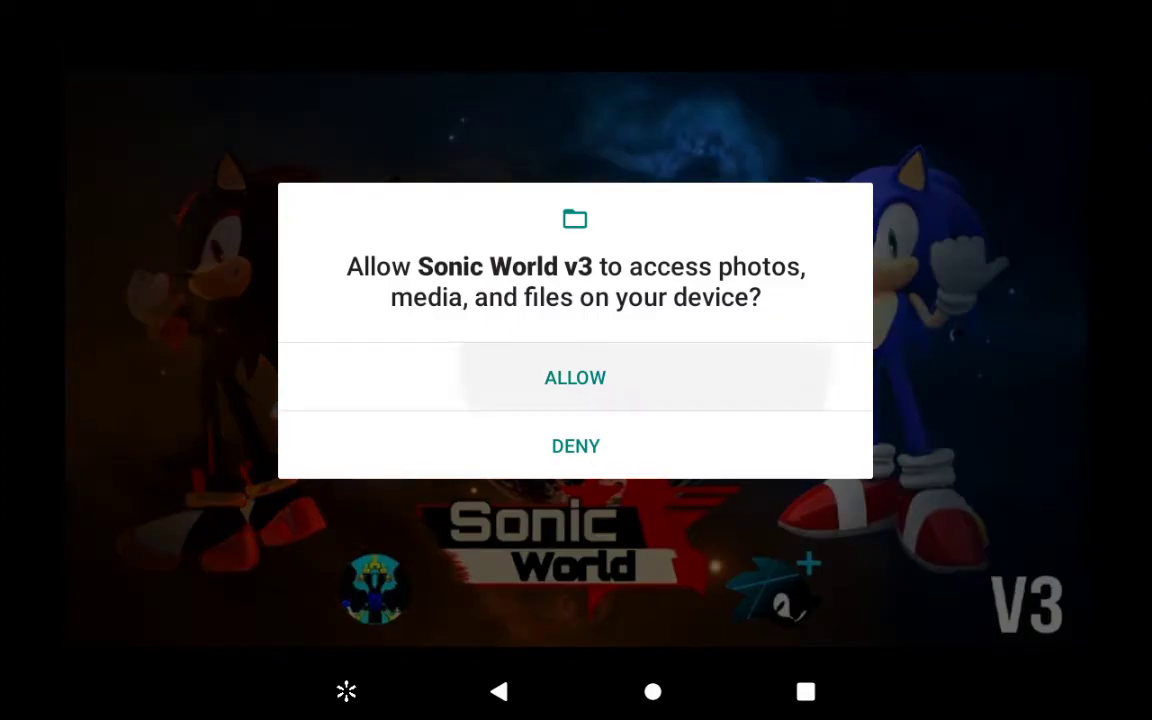
left_click(575, 377)
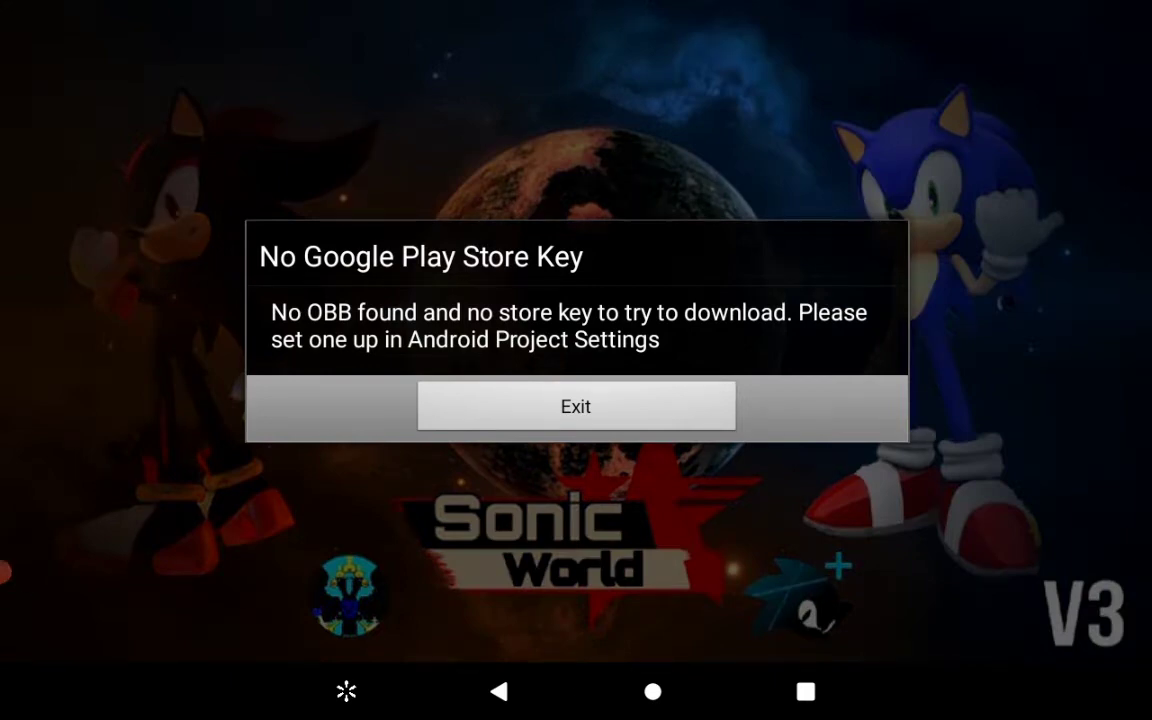
left_click_drag(5, 570, 70, 595)
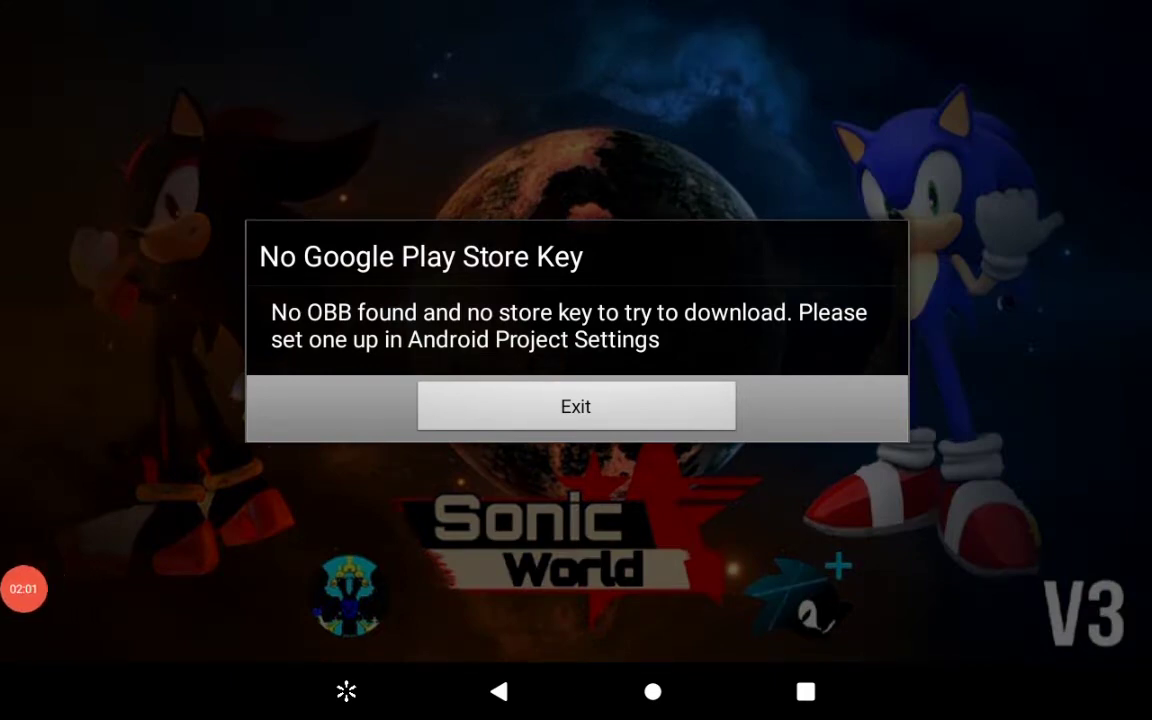
left_click(576, 406)
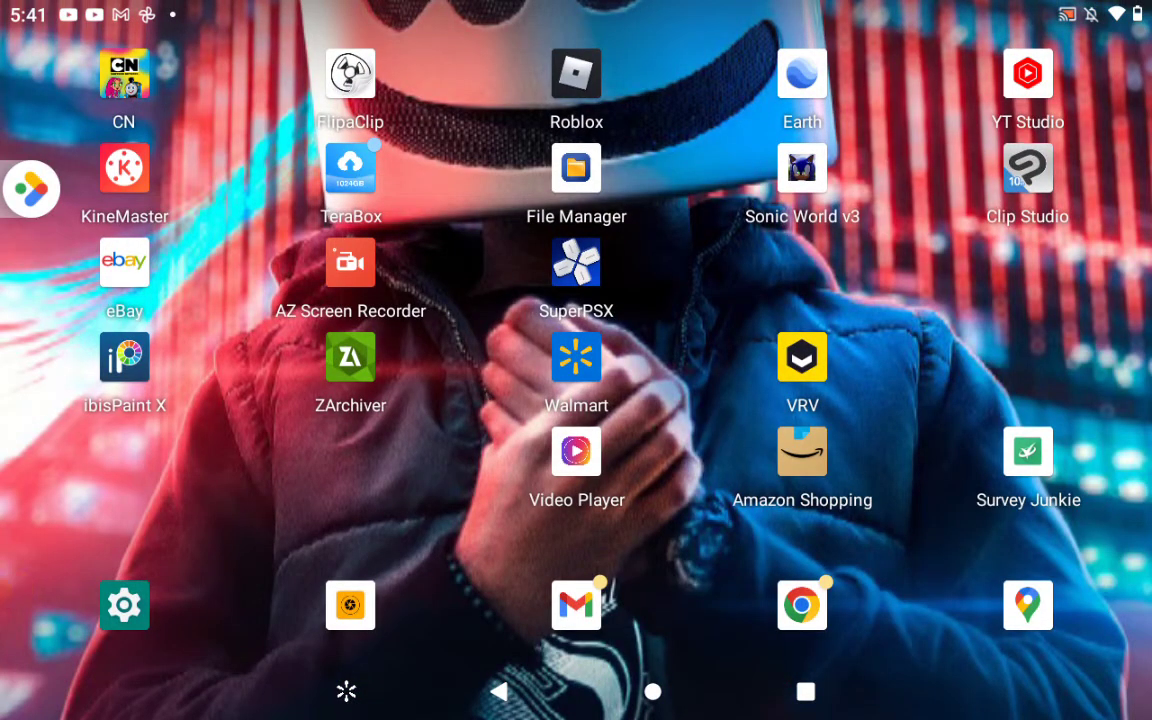
left_click(350, 357)
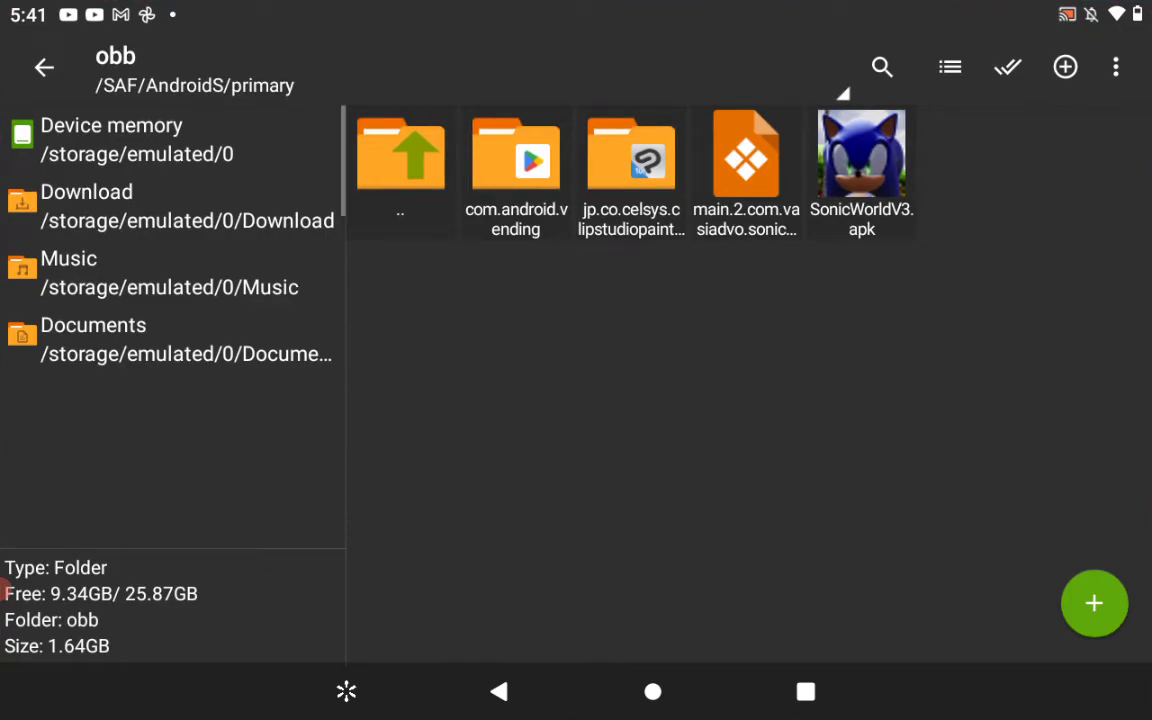
Cut main.2.com.vasiadvo.sonicworld.obb and paste it into Android/obb/com.vasiadvo.sonicworld
left_click(44, 67)
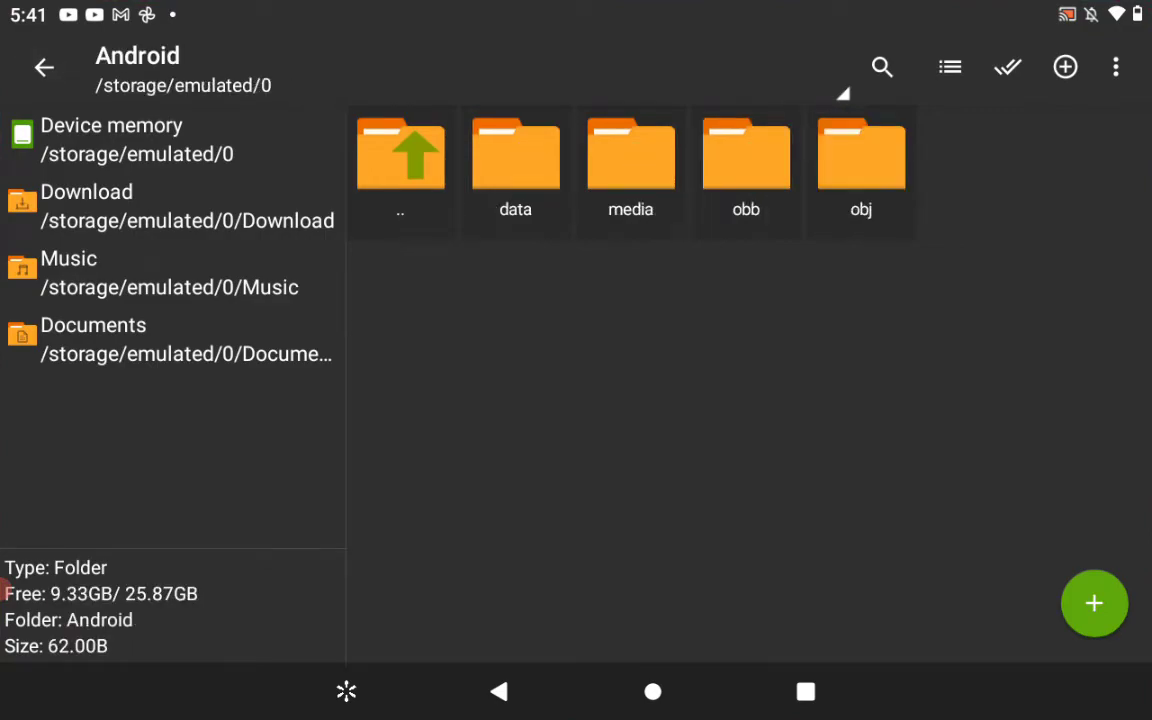
left_click(746, 160)
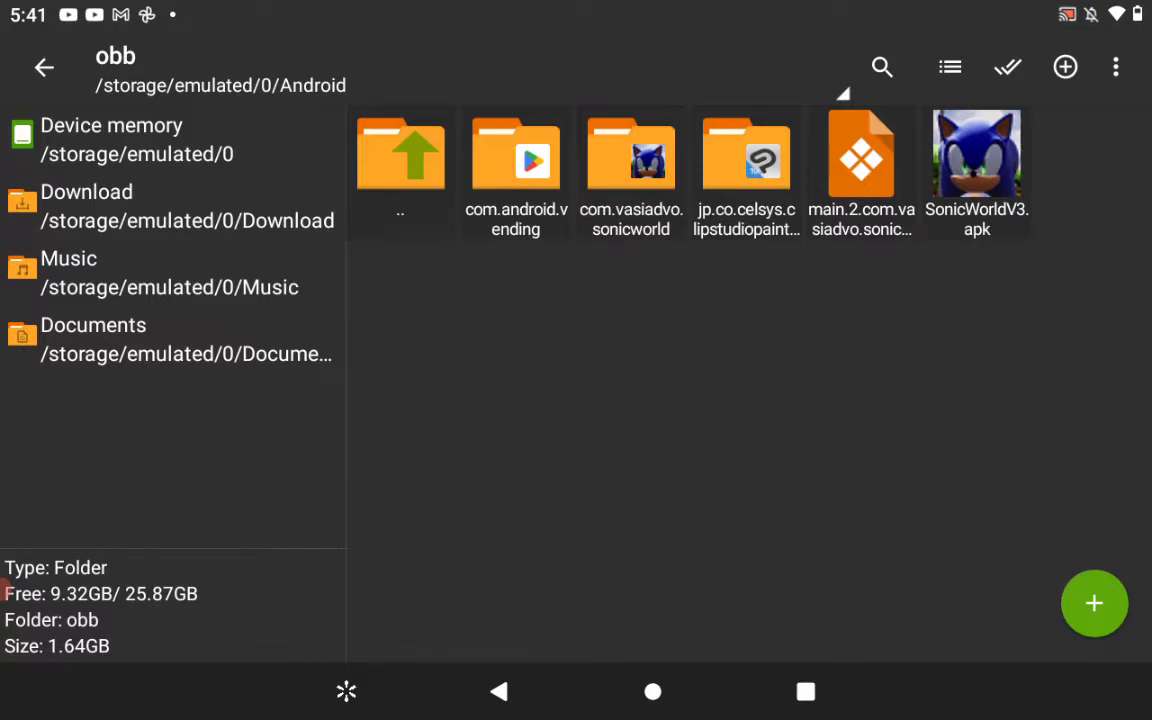
left_click(861, 165)
left_click(673, 519)
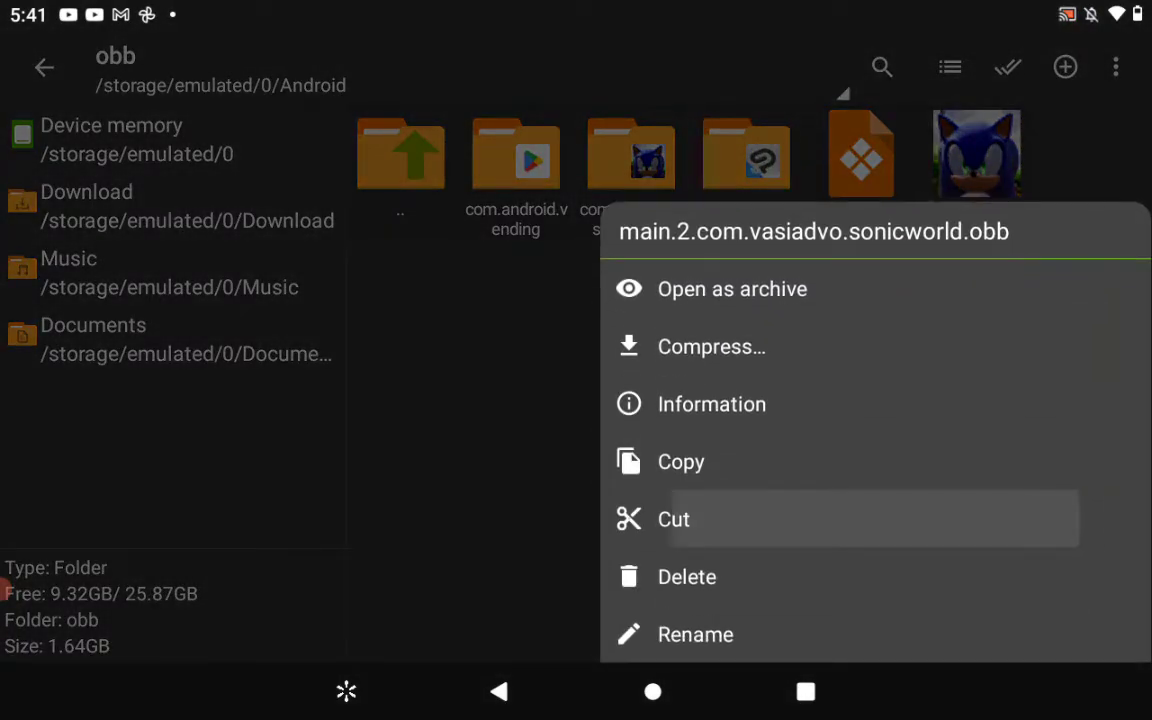
left_click(631, 165)
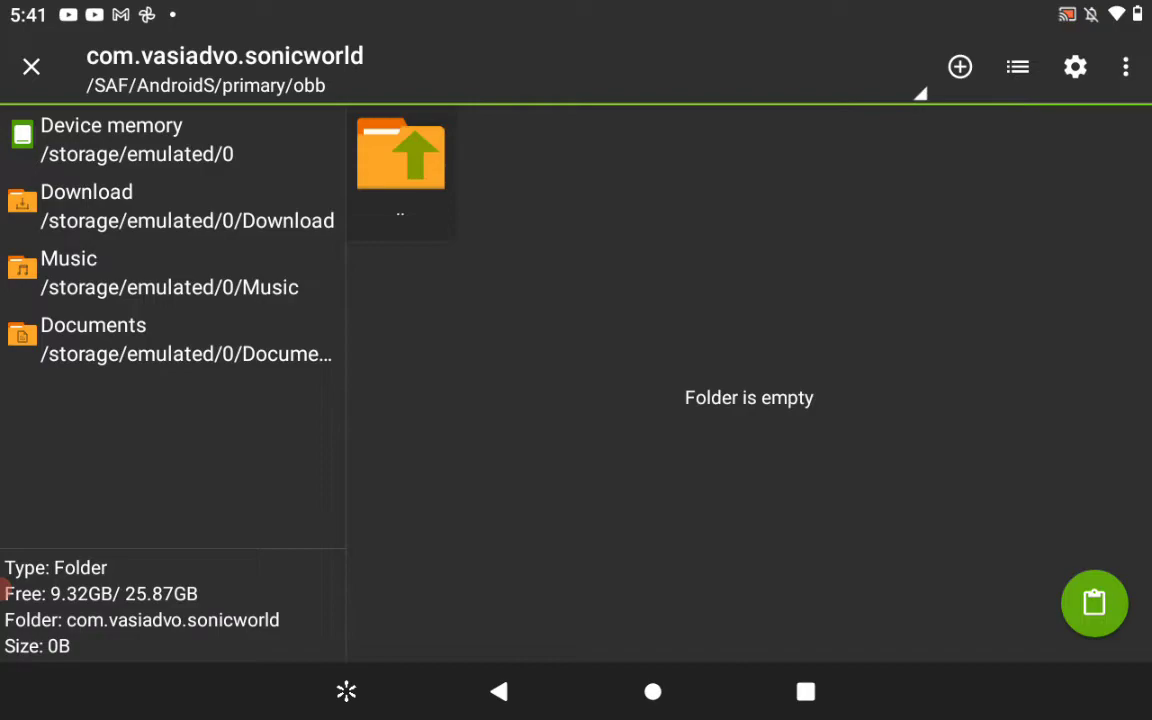
left_click(1094, 603)
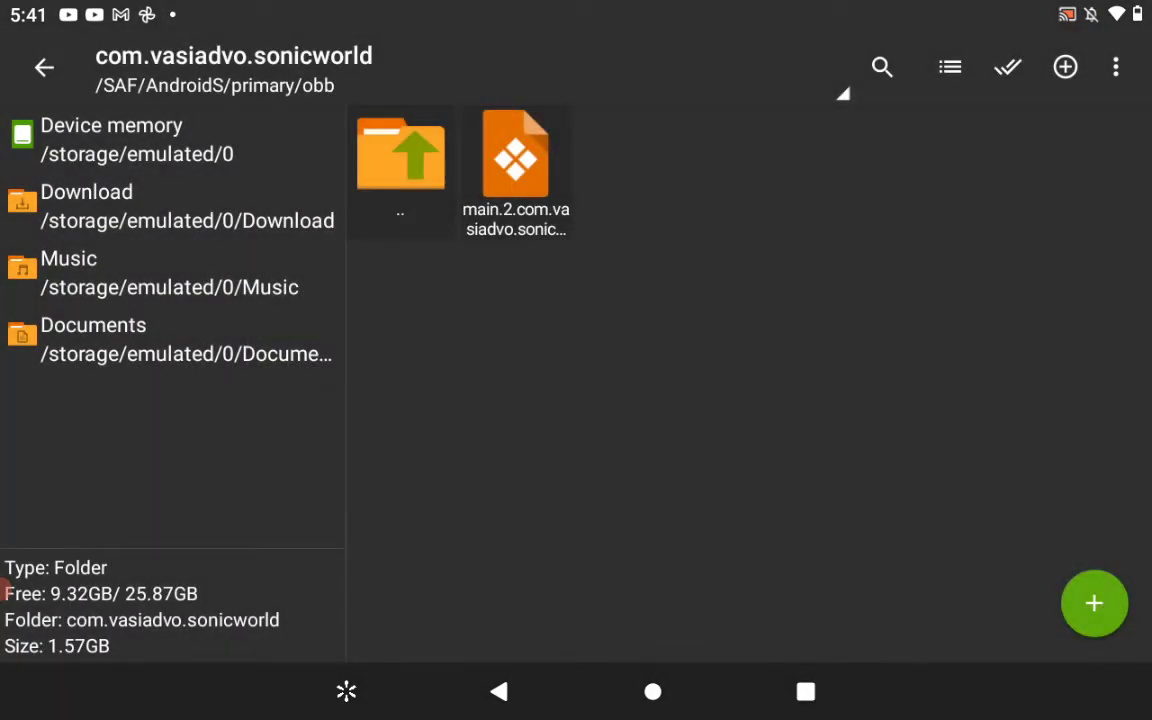
left_click(652, 691)
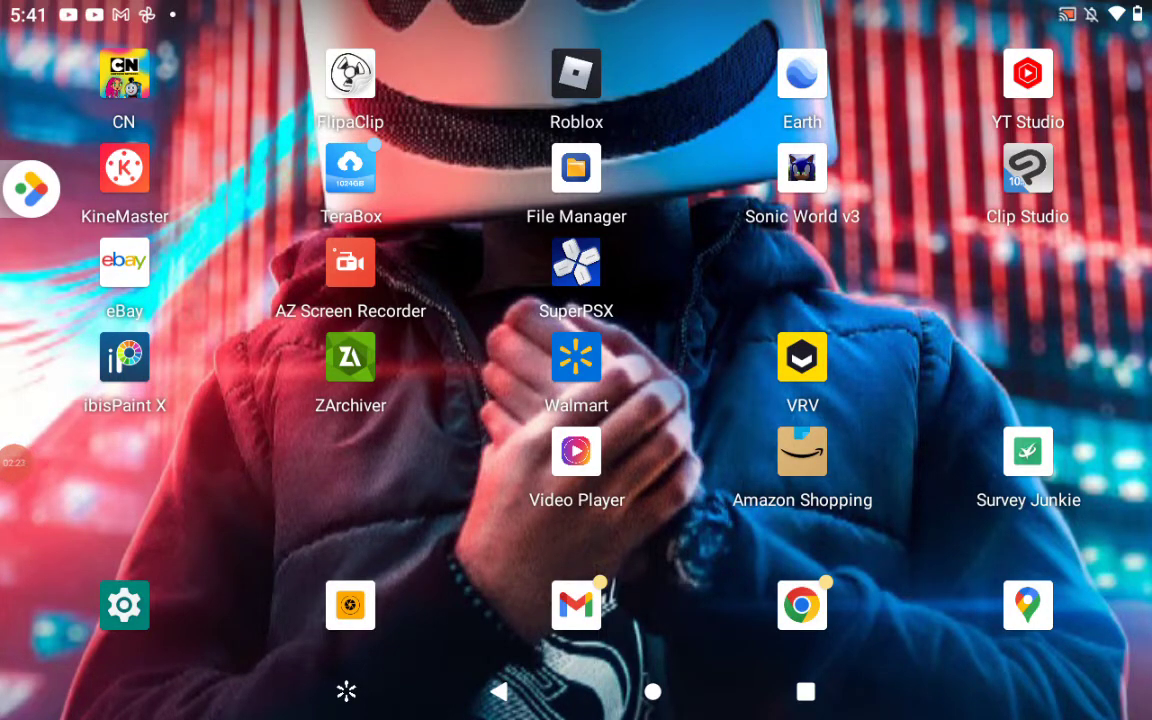
Relaunch Sonic World v3 and let it load to the SeasideHill/Crisis City stage list
left_click(802, 168)
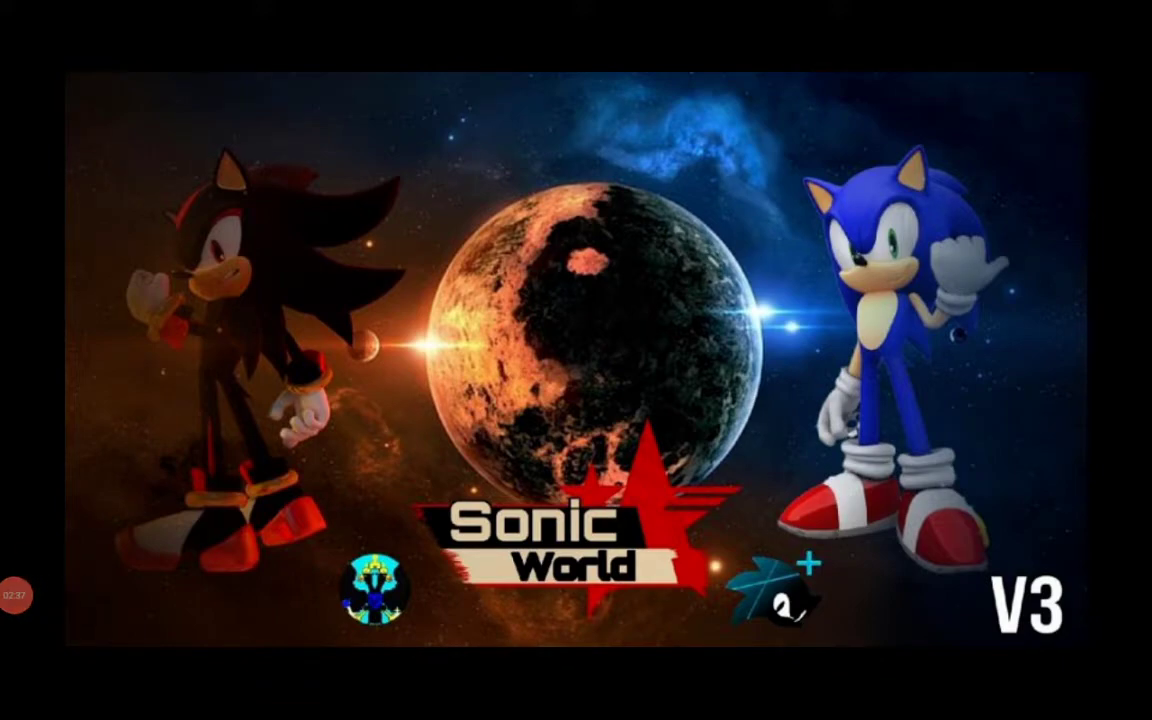
left_click_drag(15, 595, 24, 416)
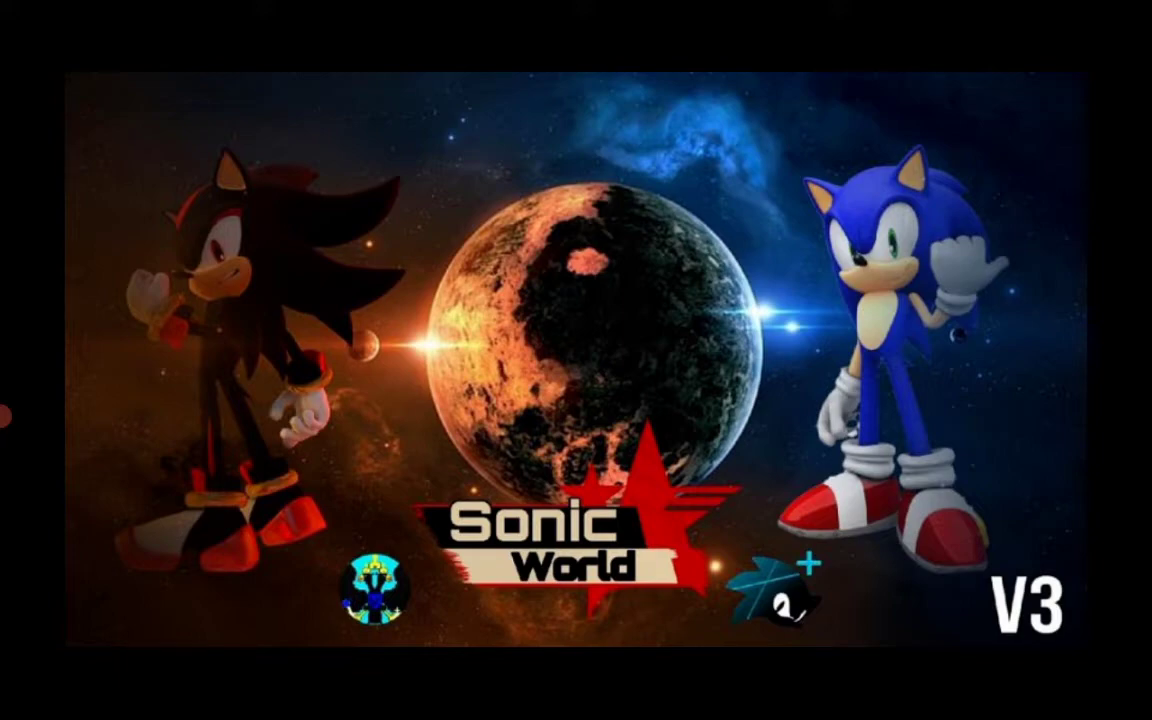
left_click_drag(15, 416, 24, 472)
mouse_move(5, 470)
left_mouse_down()
mouse_move(90, 442)
mouse_move(24, 517)
left_mouse_up()
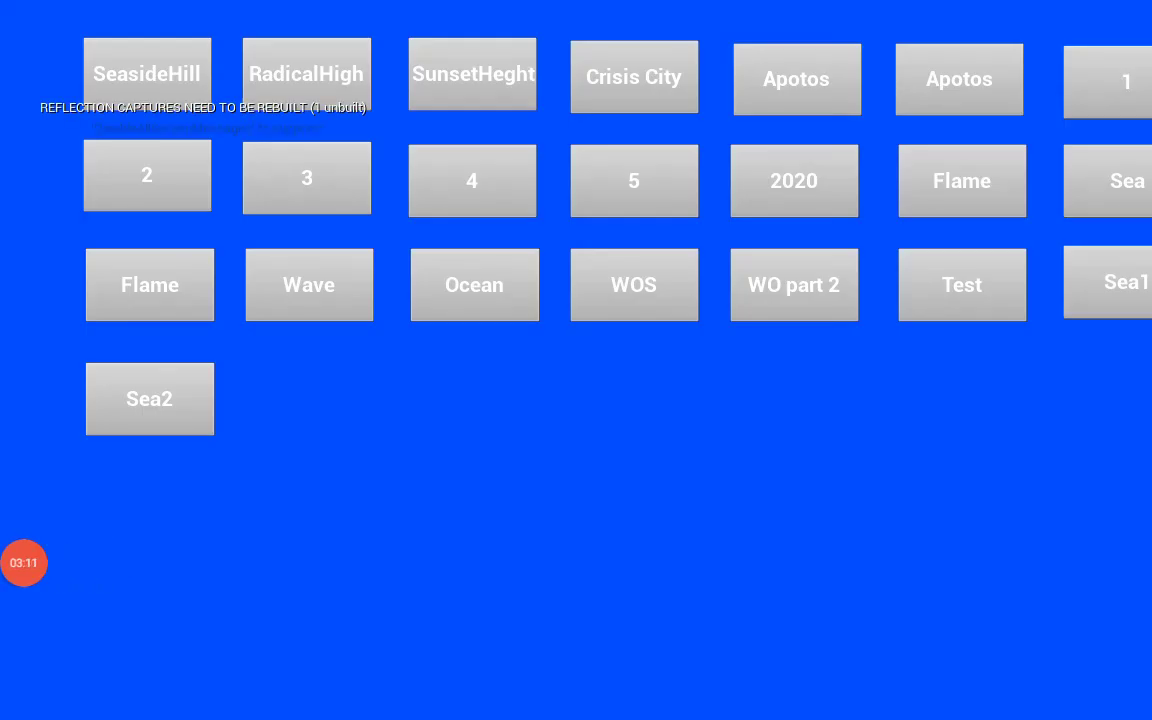
left_click(24, 562)
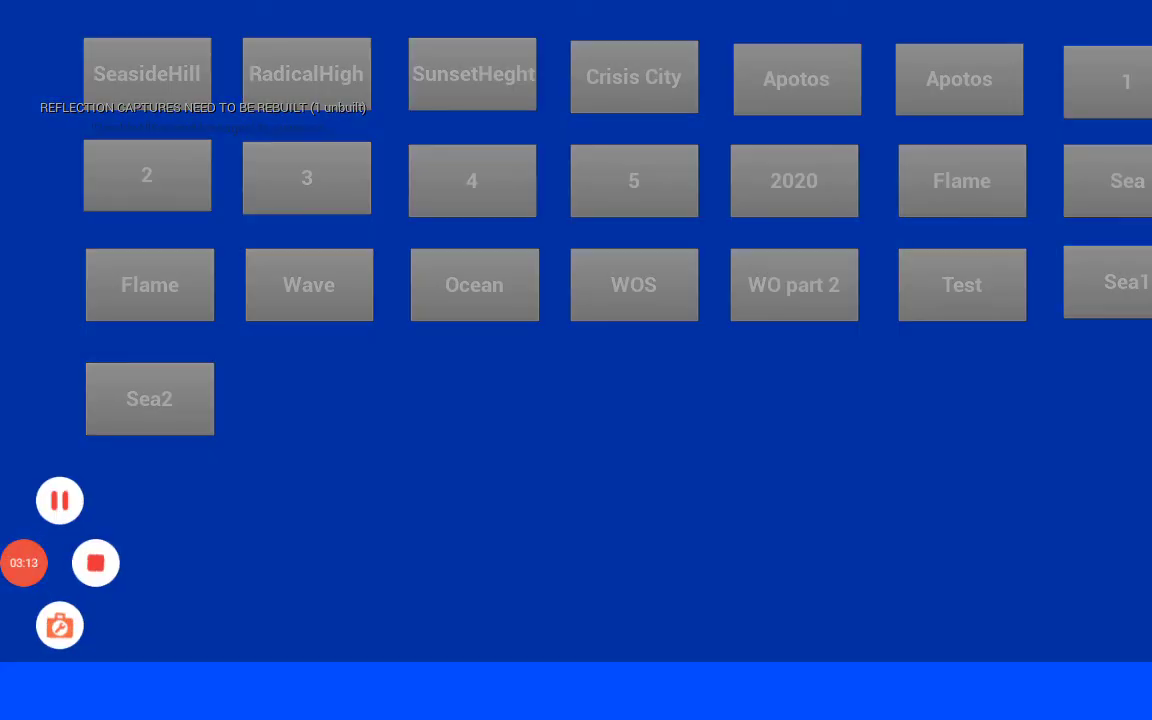